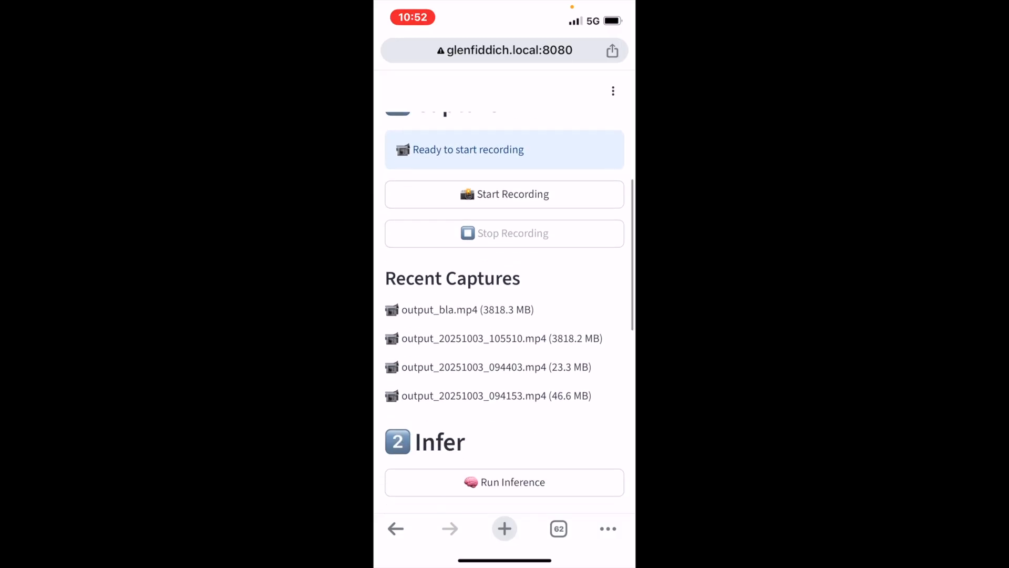
pyautogui.scroll(-2, 505, 316)
pyautogui.scroll(-1, 505, 316)
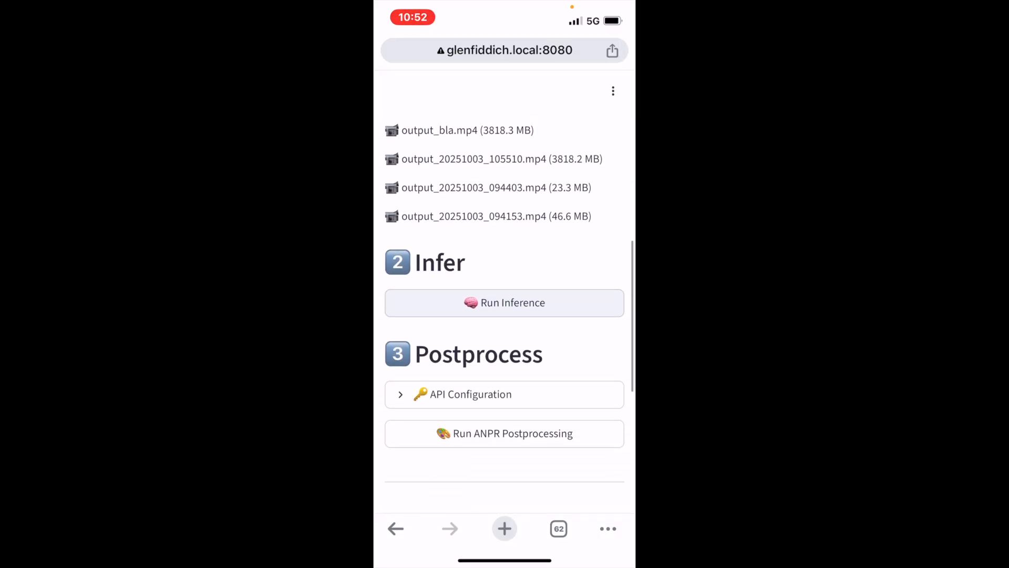
pyautogui.scroll(2, 504, 315)
pyautogui.scroll(-2, 505, 315)
pyautogui.scroll(-1, 505, 315)
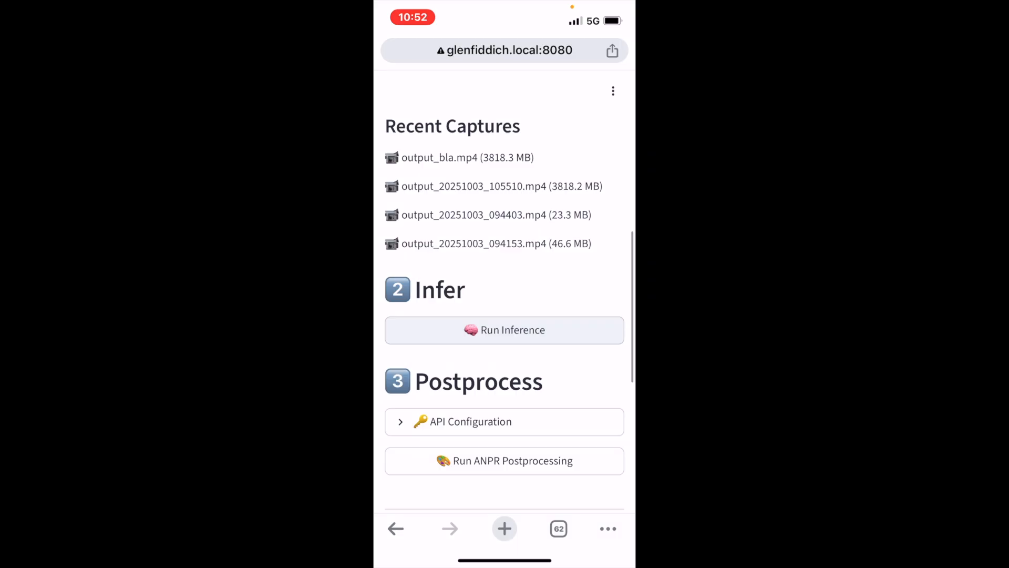
pyautogui.scroll(-1, 505, 316)
pyautogui.scroll(3, 505, 316)
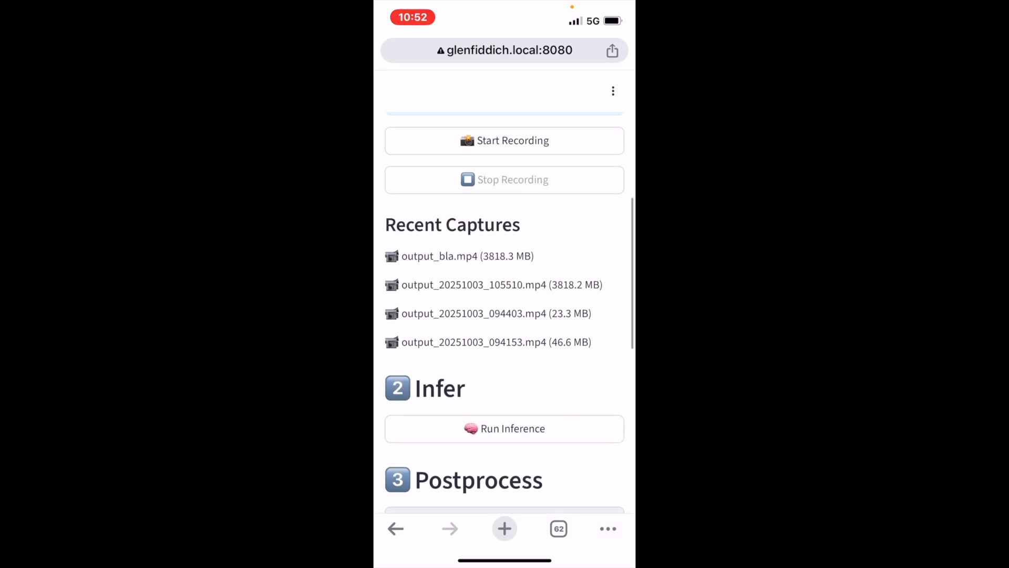
pyautogui.scroll(2, 505, 315)
pyautogui.scroll(-3, 505, 315)
pyautogui.scroll(-3, 505, 315)
pyautogui.scroll(-2, 504, 315)
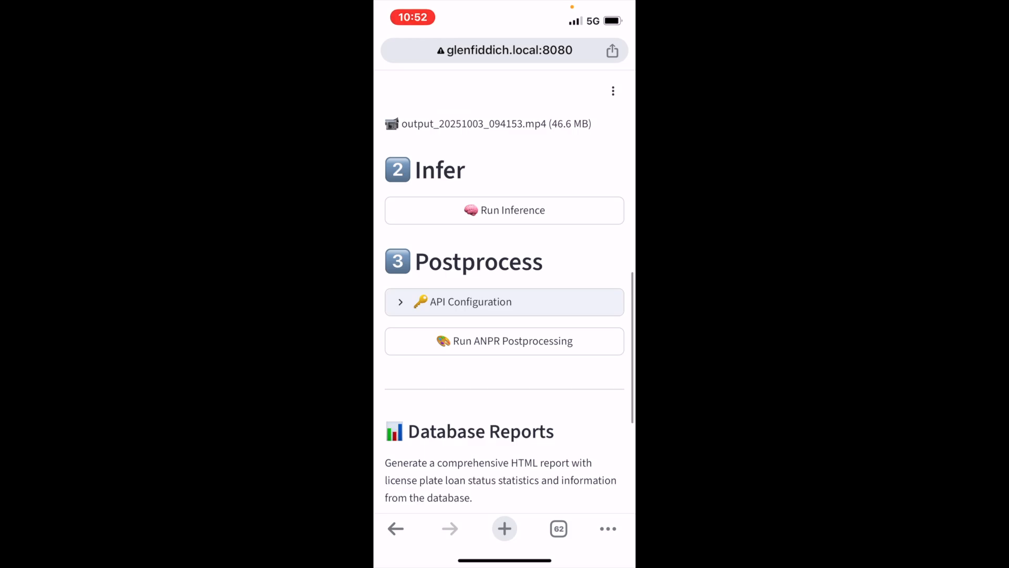
pyautogui.scroll(2, 505, 315)
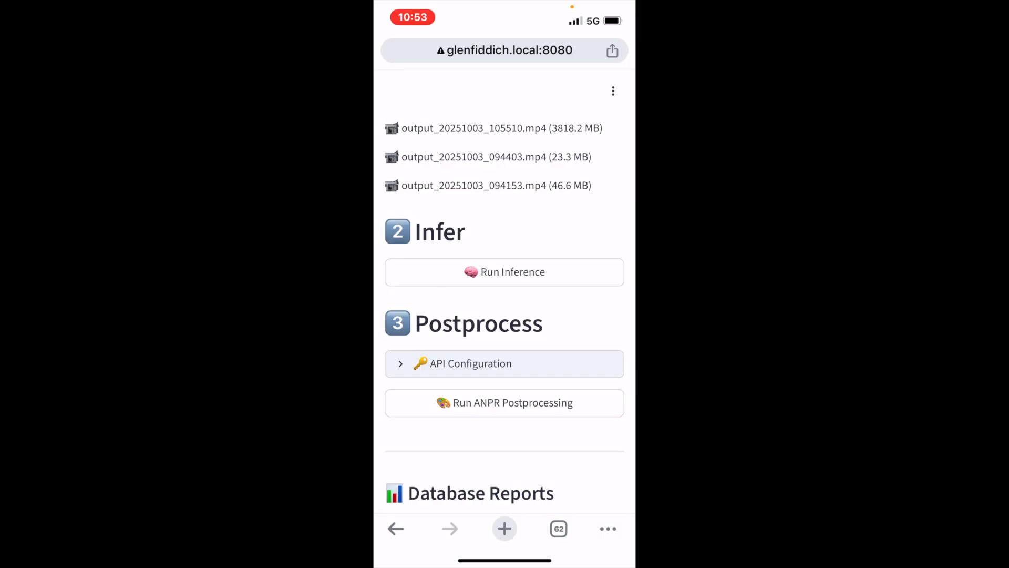
pyautogui.click(504, 271)
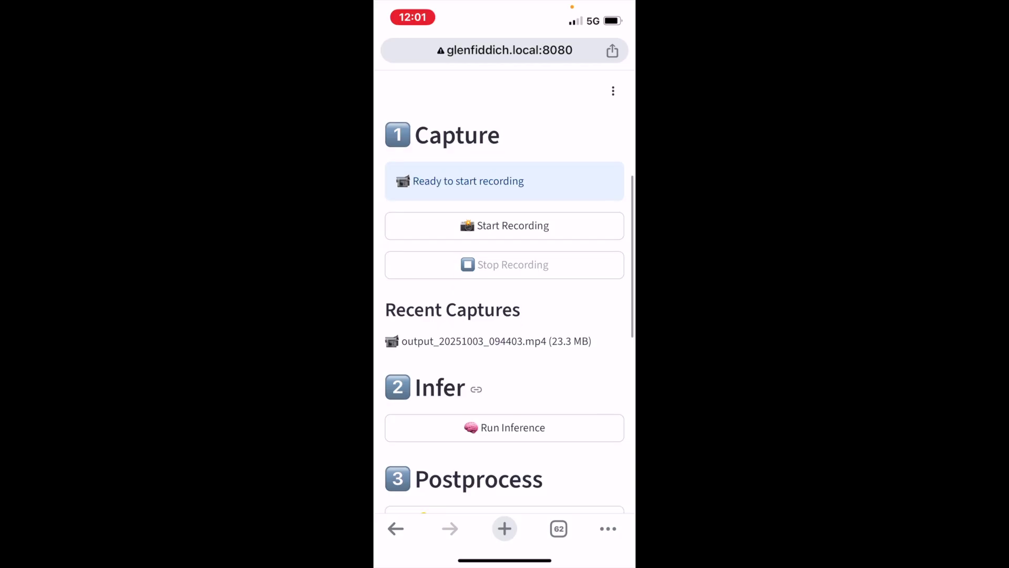
pyautogui.scroll(-4, 504, 315)
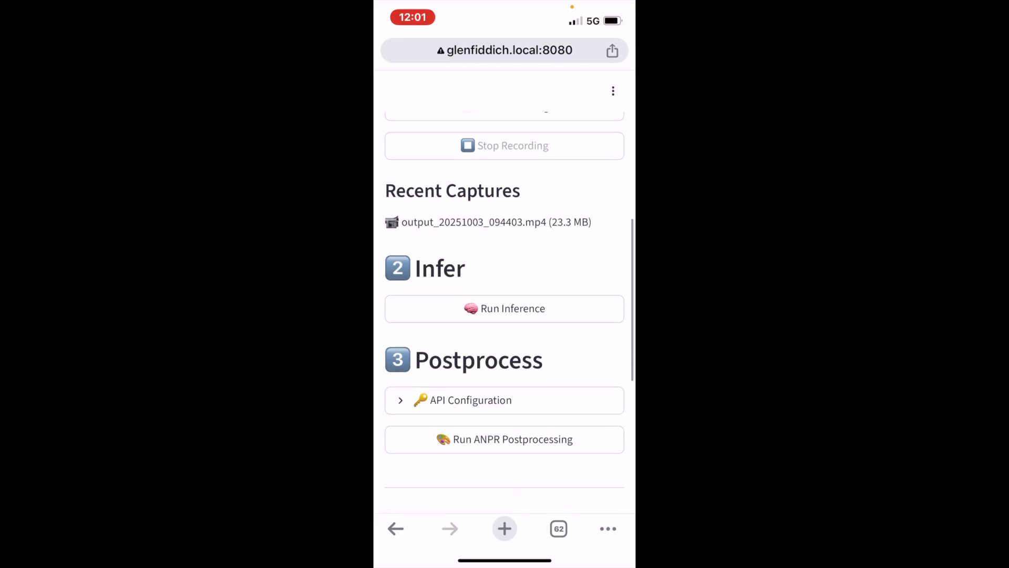
pyautogui.scroll(-4, 504, 315)
pyautogui.scroll(-1, 505, 316)
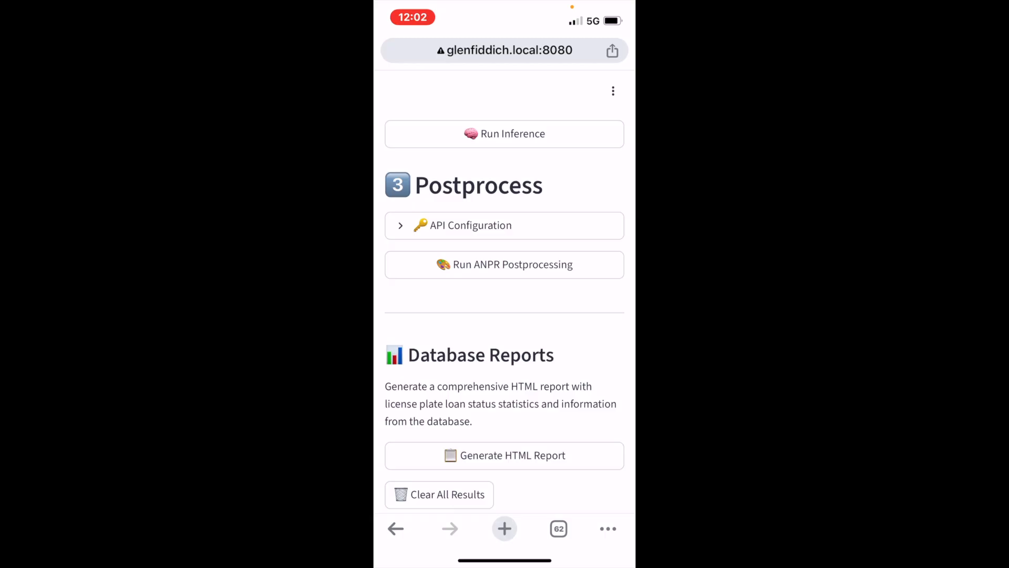
# - Run ANPR postprocessing until the summary reports 406 crops, 296 plates and 141 registry matches
pyautogui.click(504, 264)
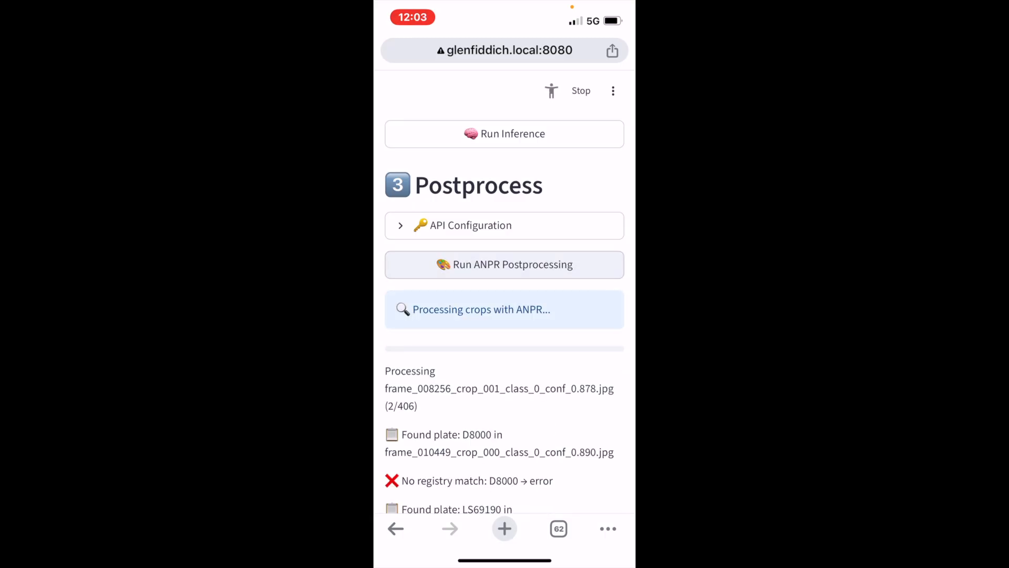
pyautogui.scroll(-5, 505, 315)
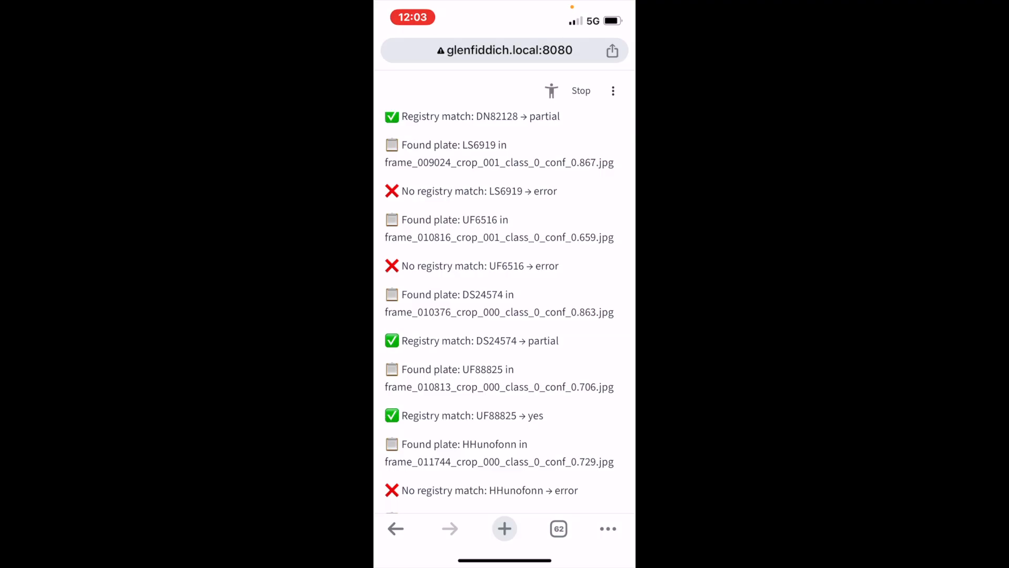
pyautogui.scroll(-4, 504, 316)
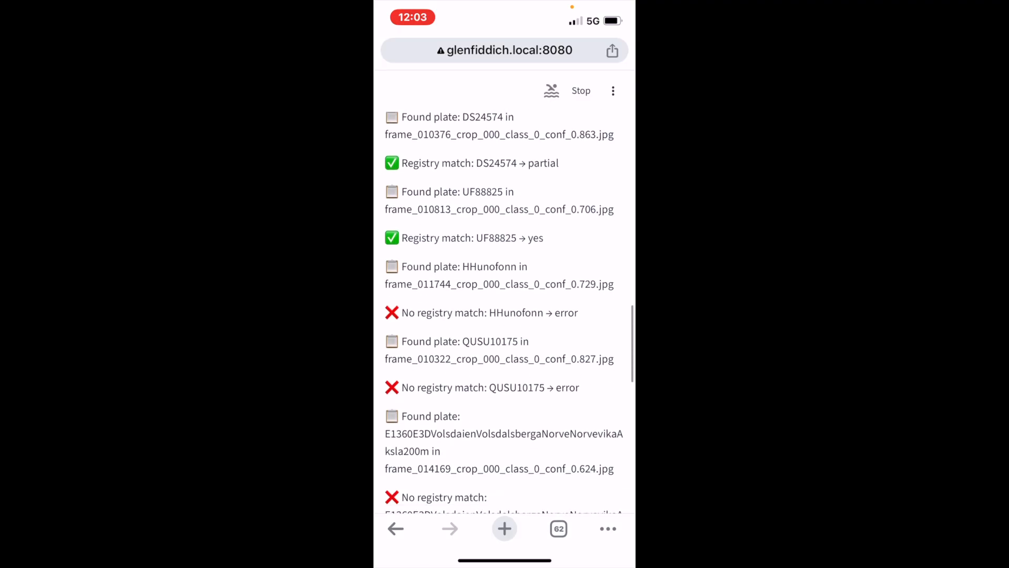
pyautogui.scroll(-4, 504, 315)
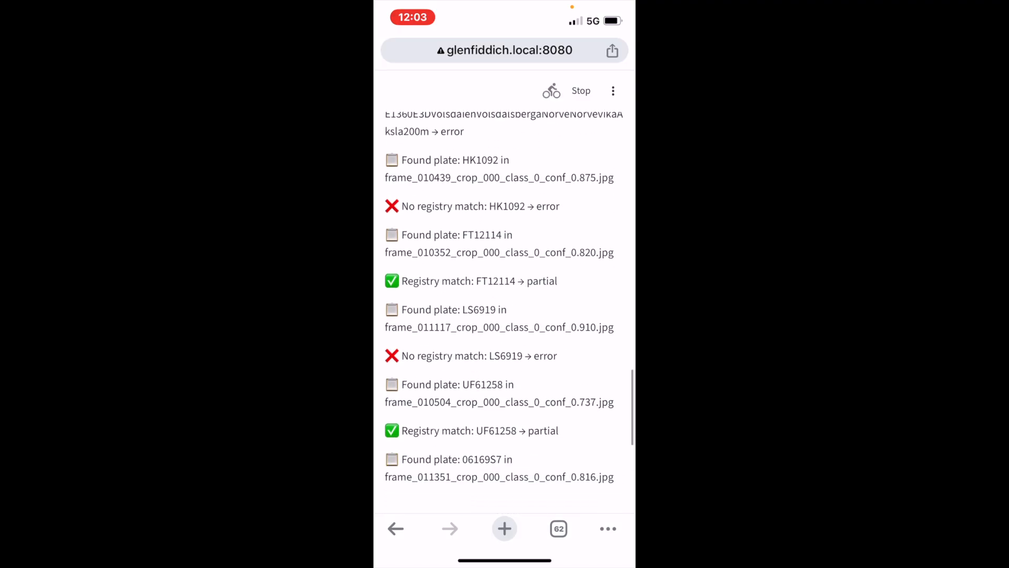
pyautogui.scroll(5, 504, 315)
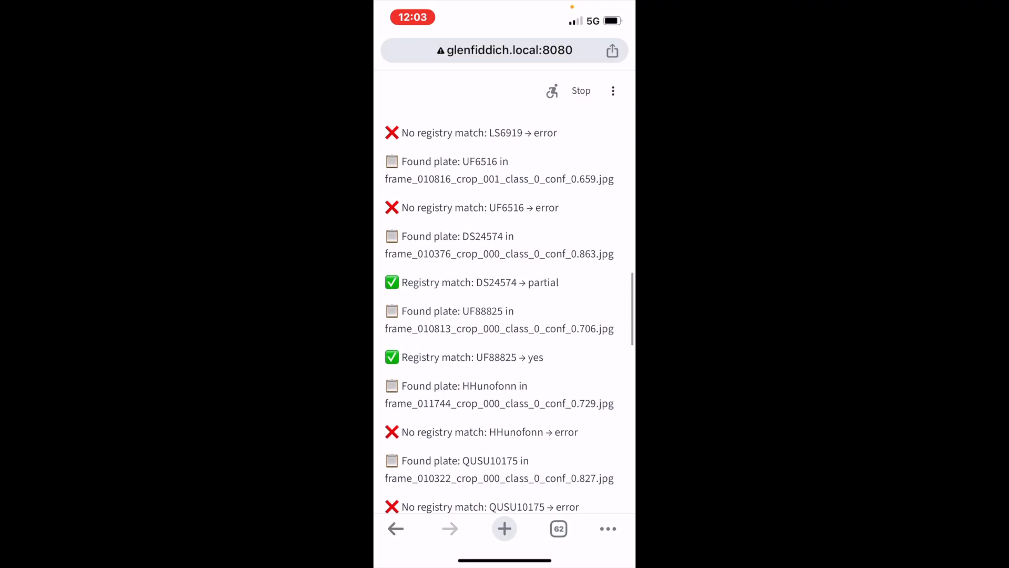
pyautogui.scroll(-2, 505, 315)
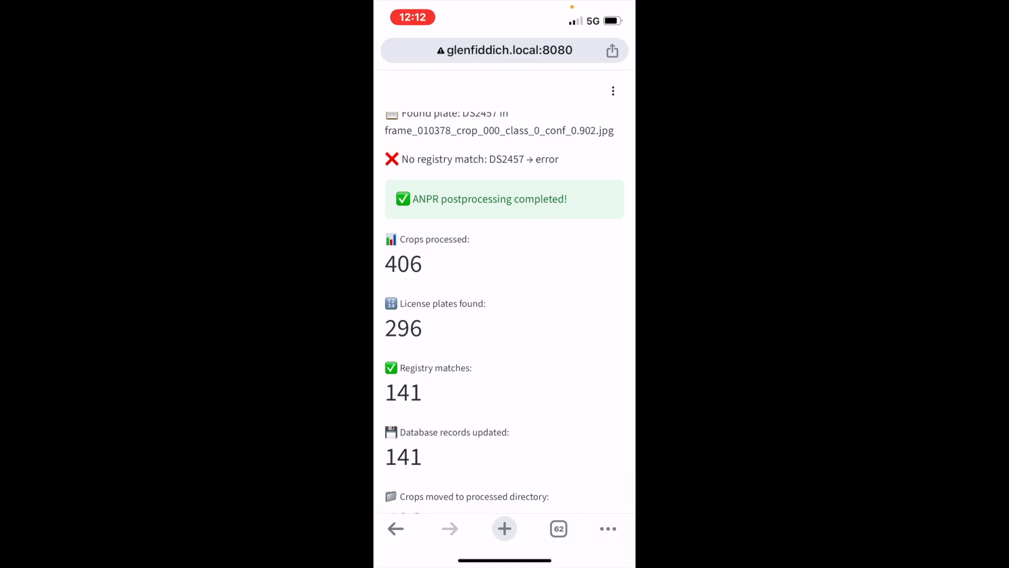
pyautogui.scroll(-1, 504, 315)
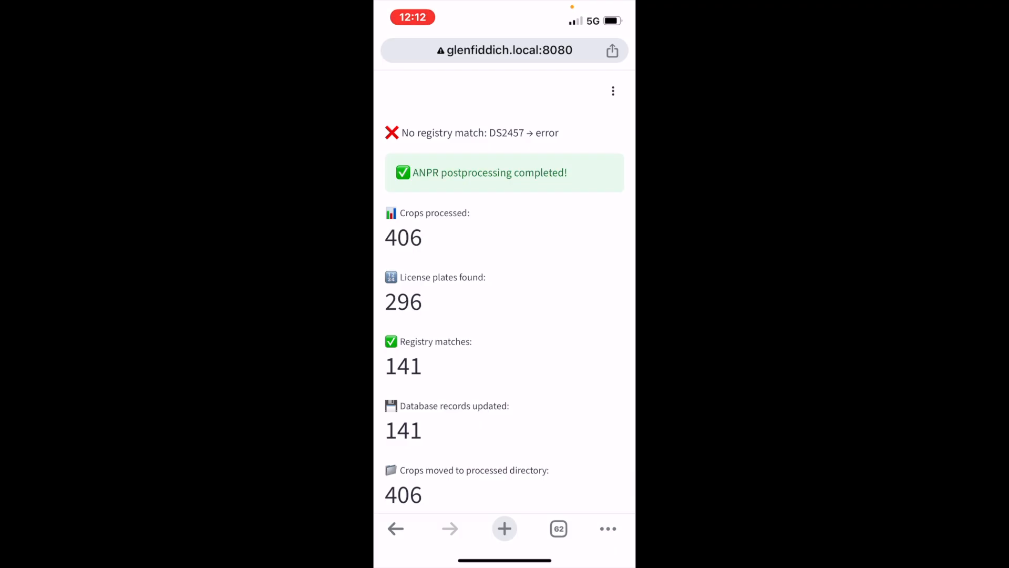
pyautogui.scroll(-2, 504, 315)
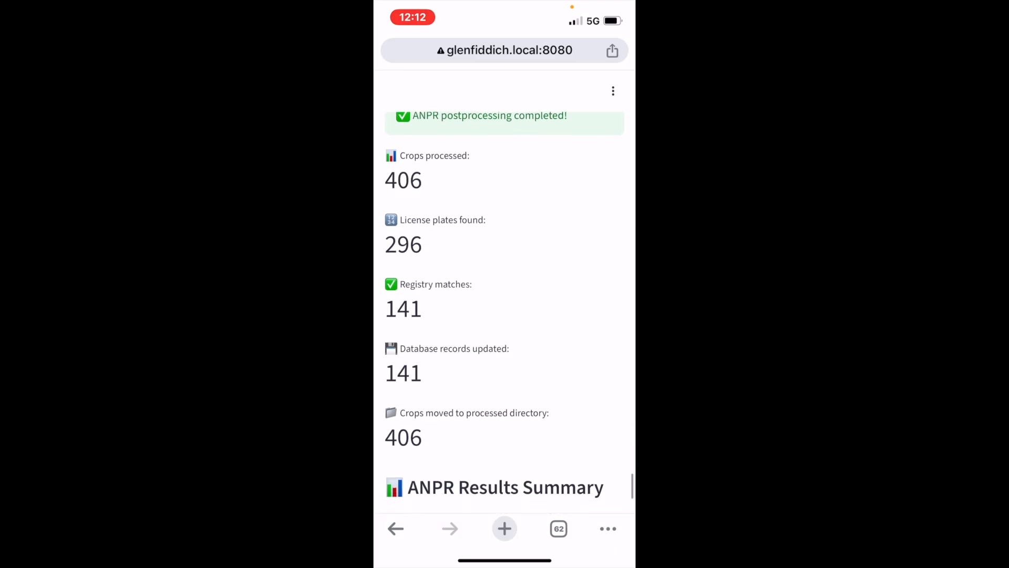
pyautogui.scroll(-2, 504, 316)
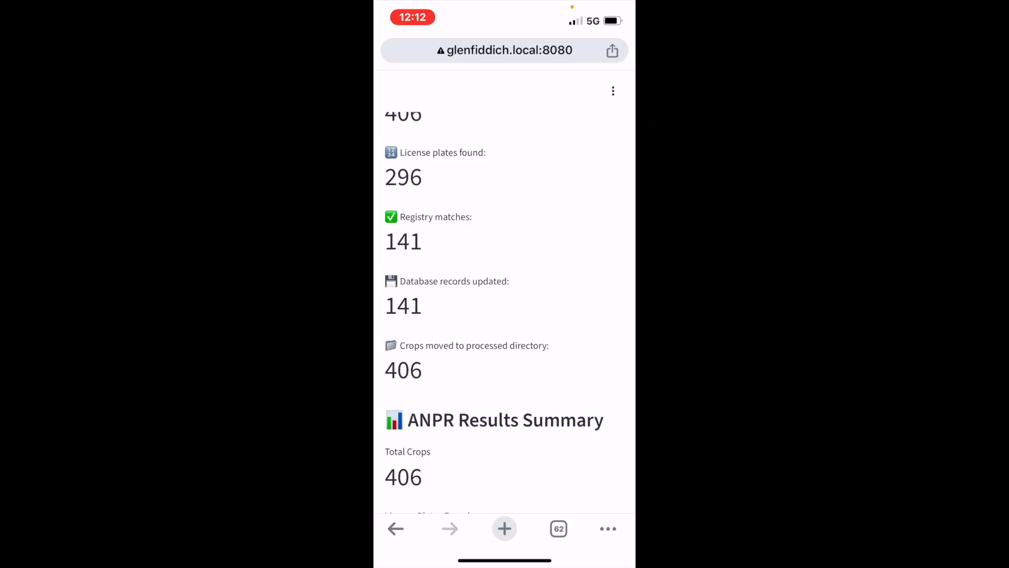
pyautogui.scroll(-3, 505, 316)
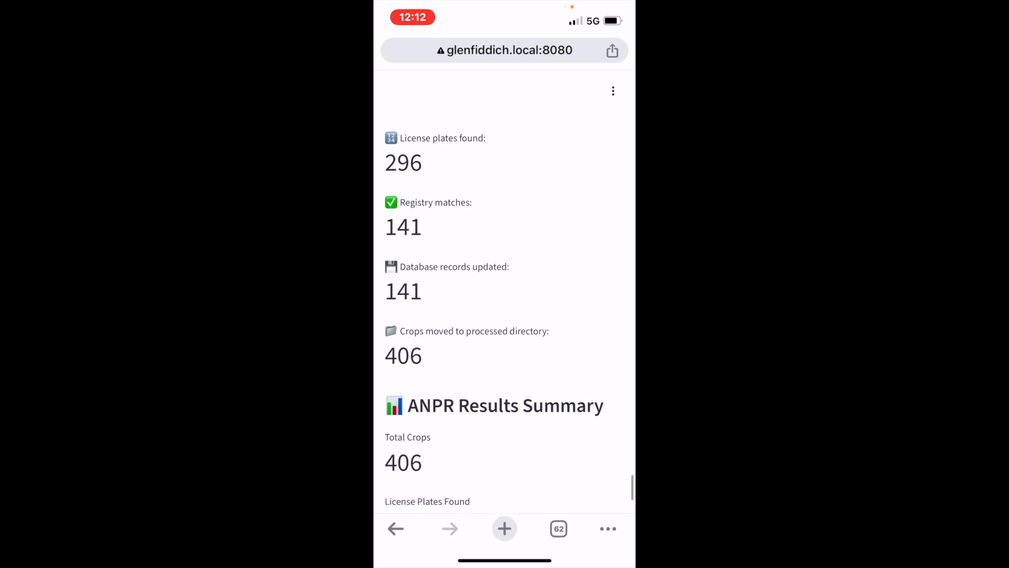
pyautogui.scroll(-3, 505, 315)
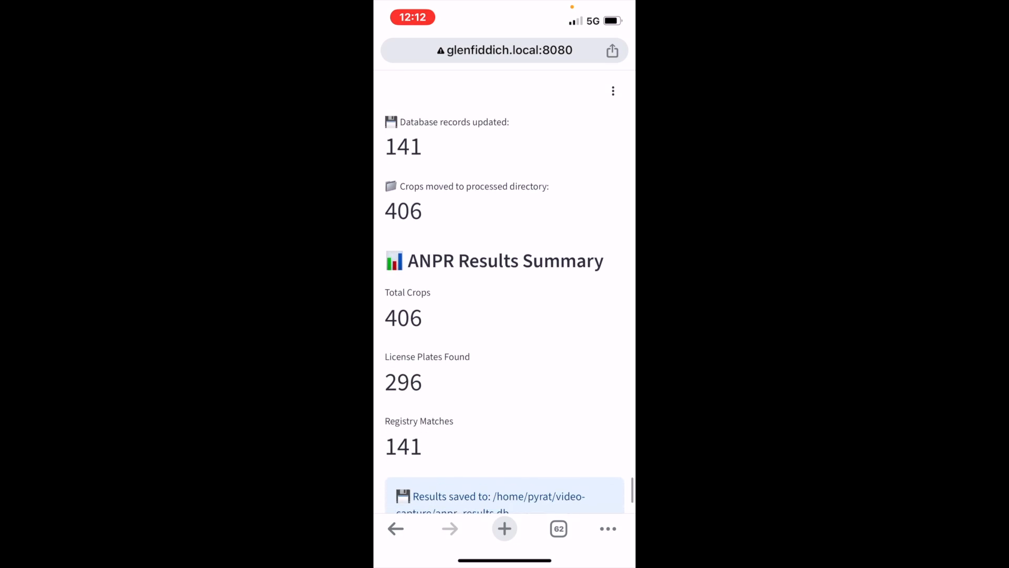
pyautogui.scroll(-3, 505, 316)
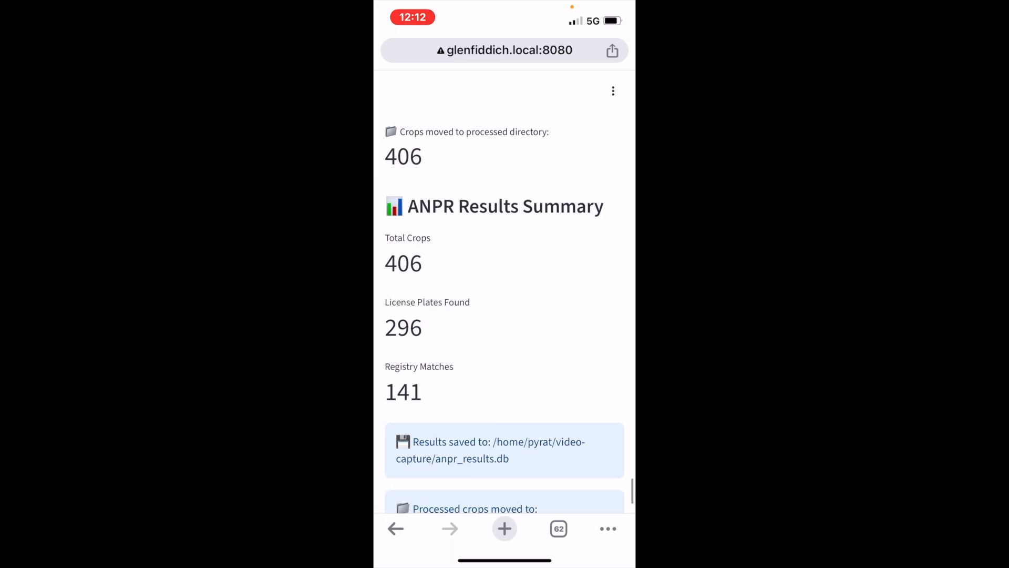
pyautogui.scroll(-3, 505, 315)
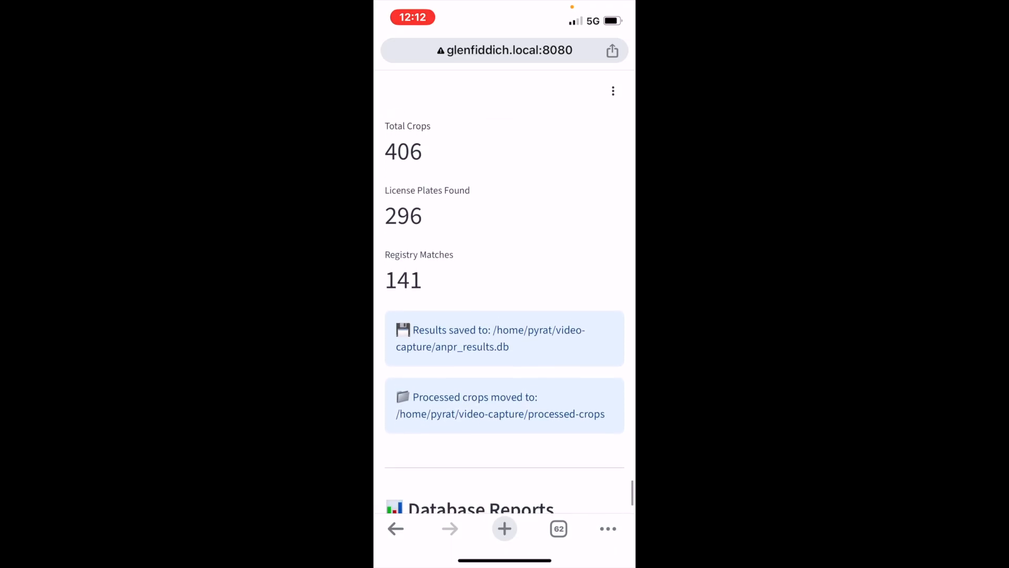
pyautogui.scroll(-3, 505, 315)
pyautogui.scroll(-5, 505, 315)
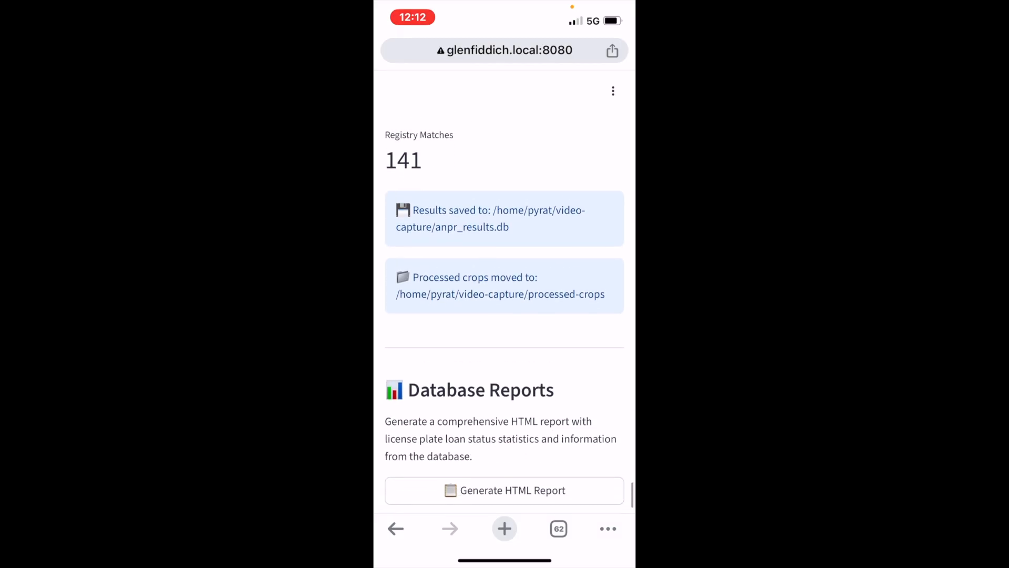
pyautogui.scroll(-2, 504, 316)
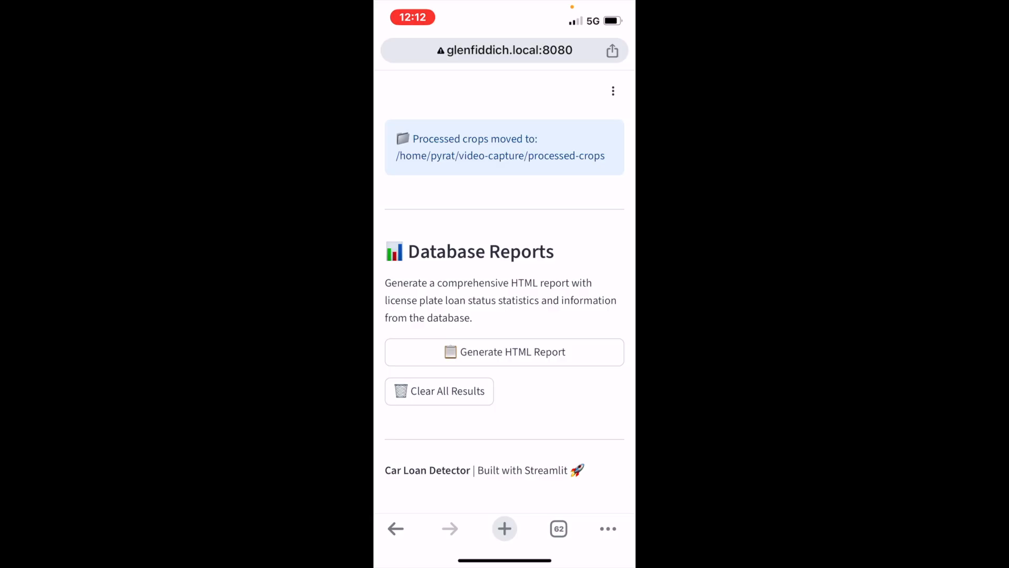
pyautogui.scroll(-2, 505, 315)
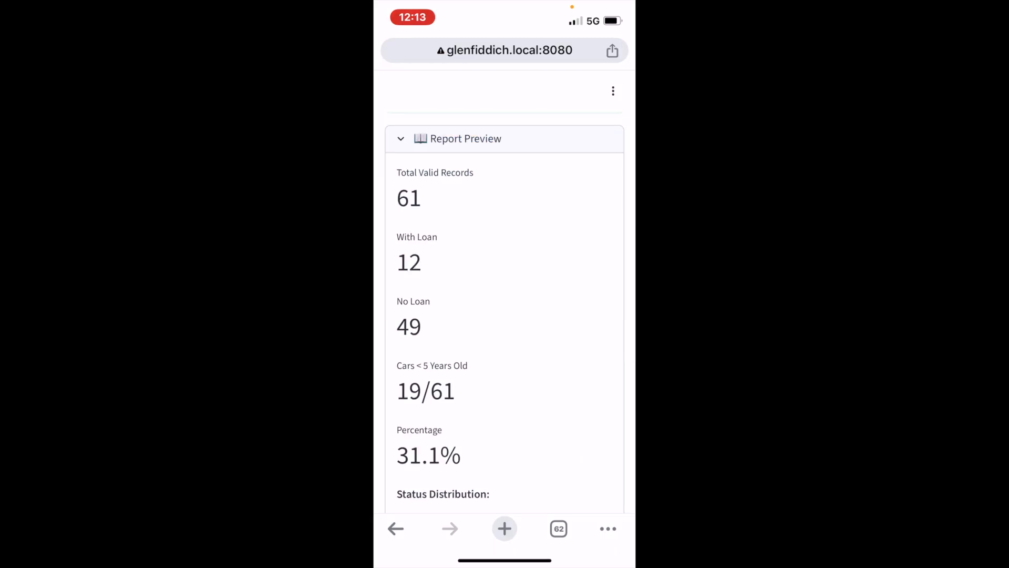
pyautogui.scroll(-2, 504, 315)
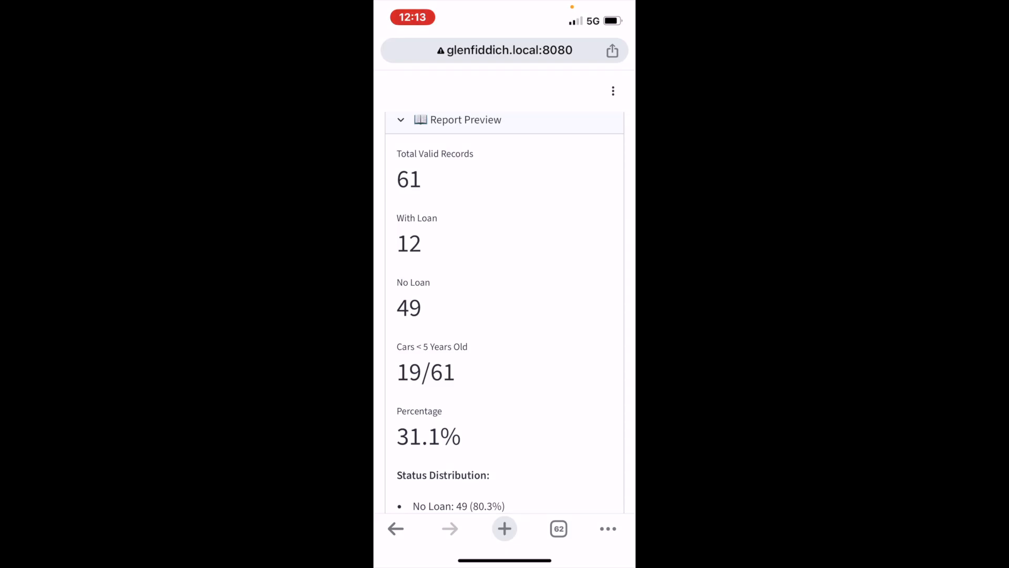
pyautogui.scroll(-5, 505, 315)
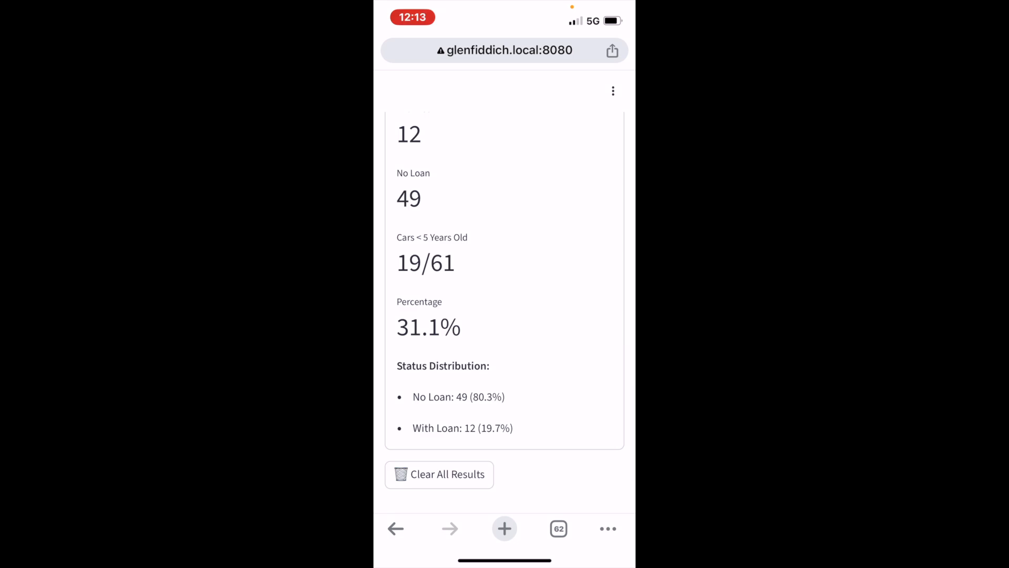
pyautogui.scroll(-4, 505, 315)
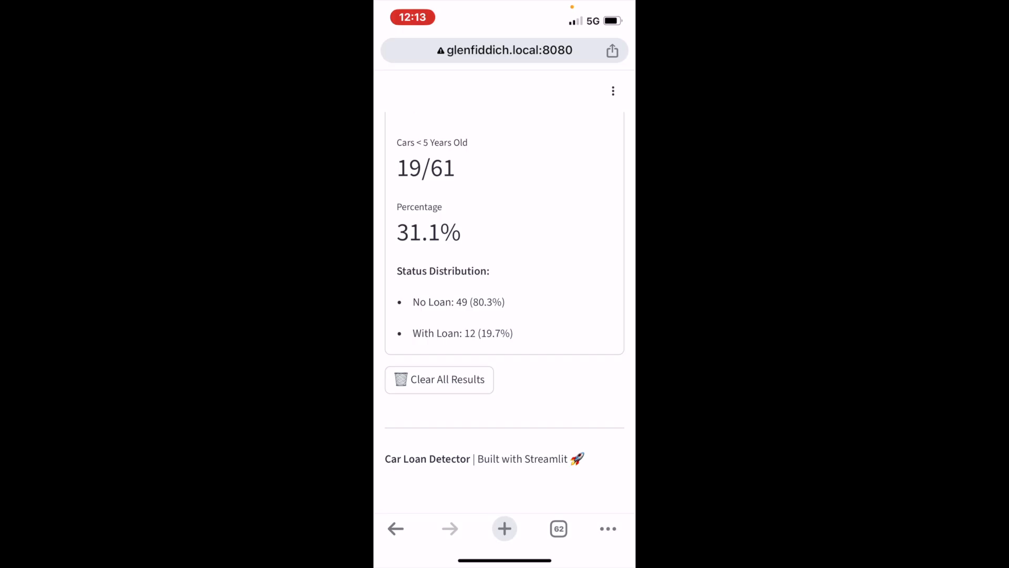
pyautogui.scroll(5, 505, 315)
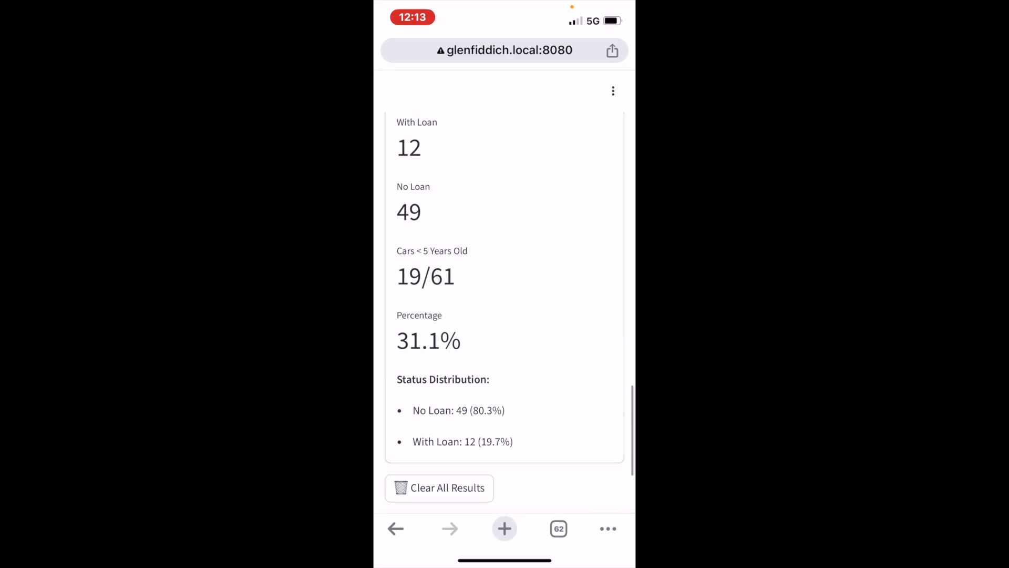
pyautogui.scroll(3, 504, 316)
pyautogui.scroll(-5, 505, 316)
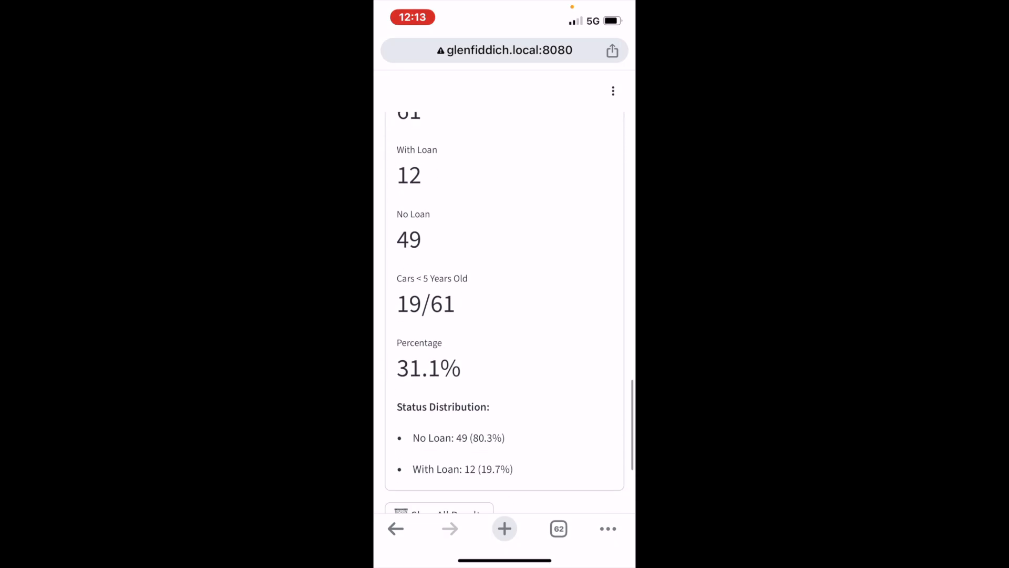
pyautogui.scroll(6, 505, 315)
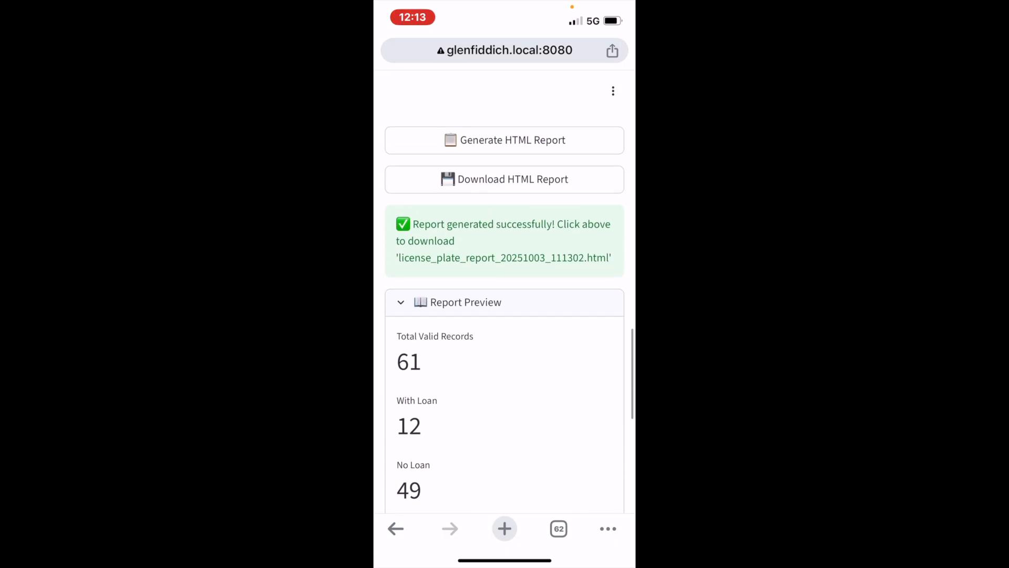
# - Download license_plate_report_20251003_111302.html and open it from Safari's download bar
pyautogui.click(504, 182)
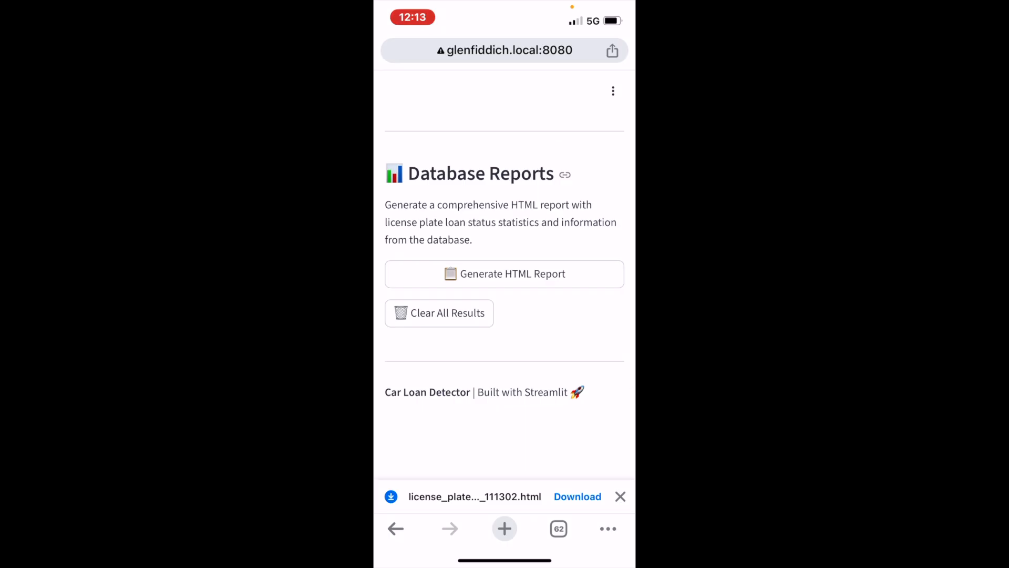
pyautogui.click(577, 496)
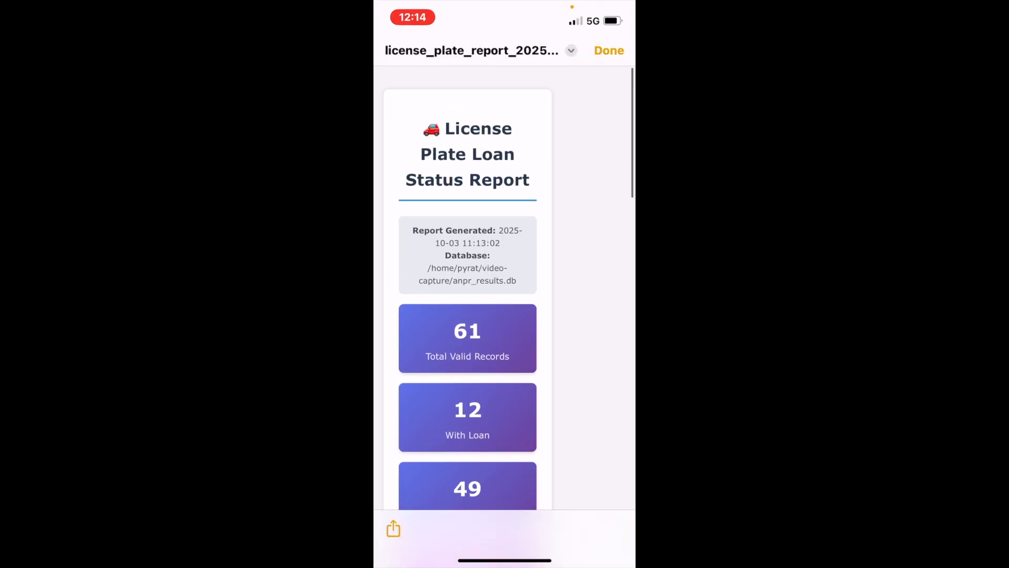
pyautogui.scroll(3, 470, 316)
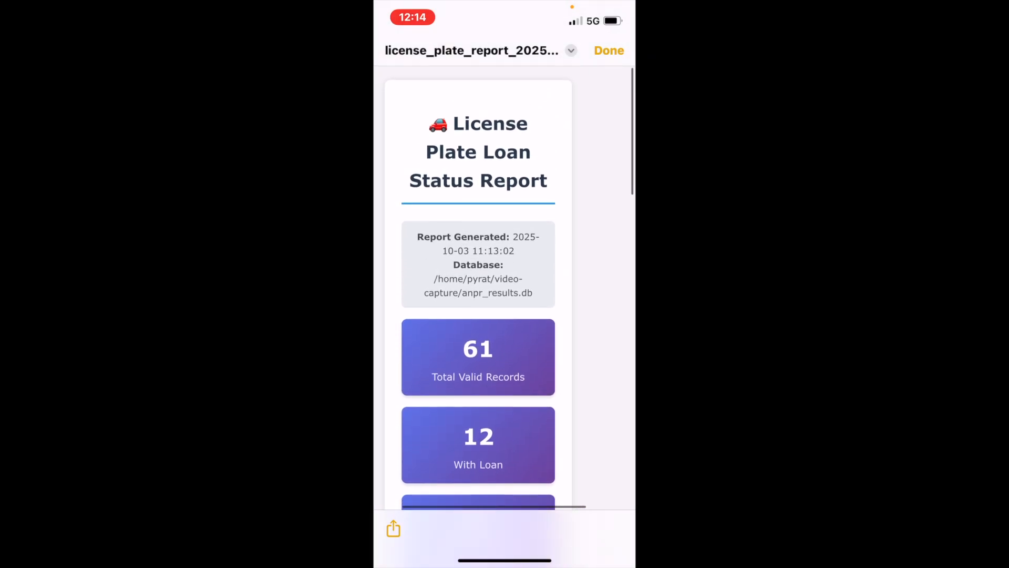
pyautogui.scroll(-1, 478, 315)
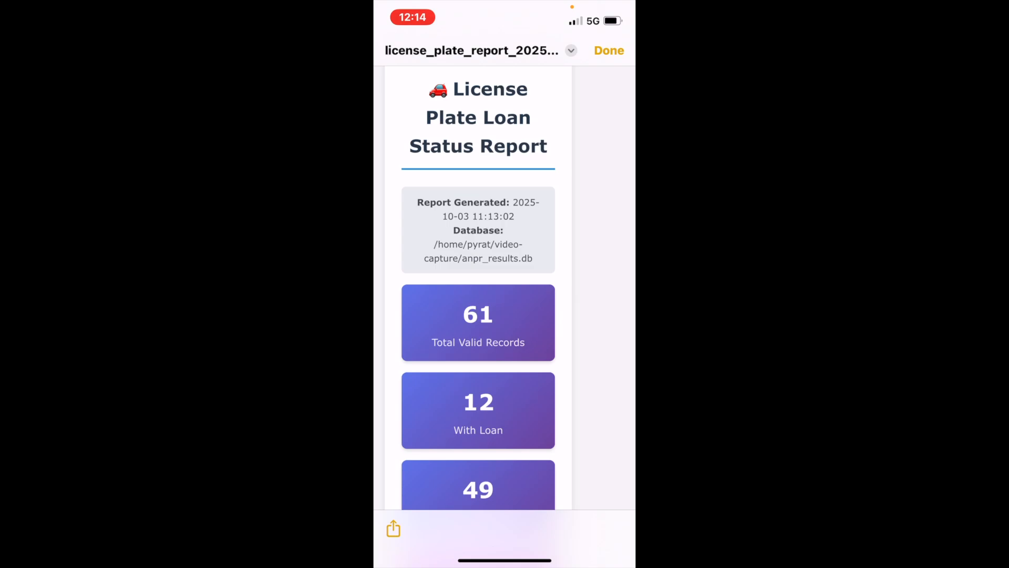
pyautogui.scroll(-5, 478, 316)
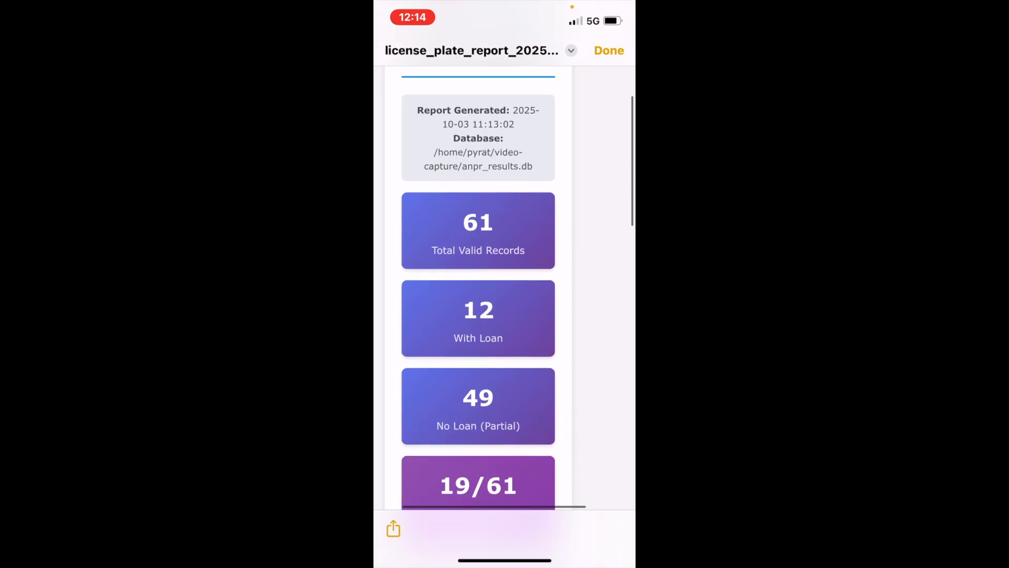
pyautogui.scroll(-4, 478, 316)
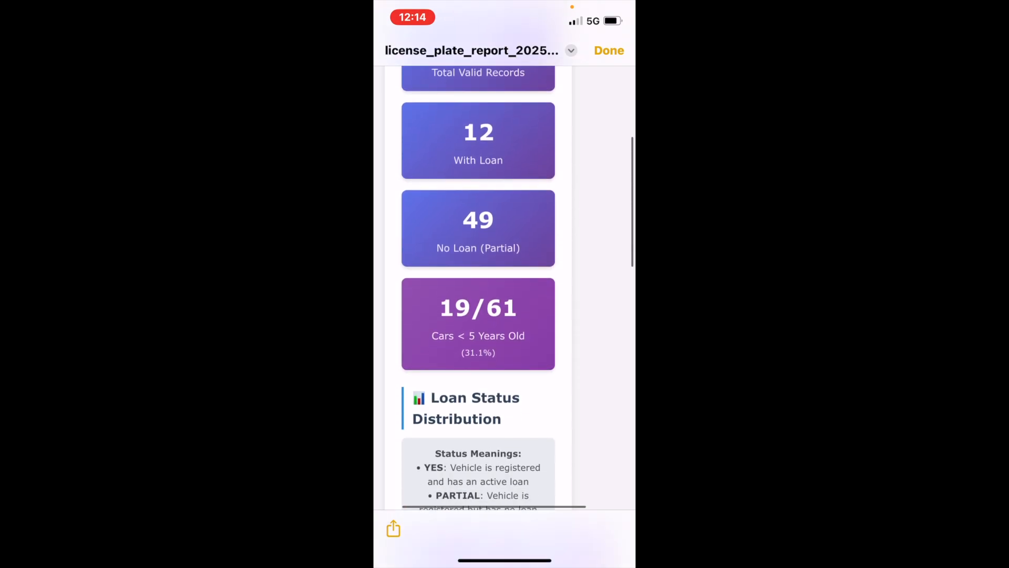
pyautogui.scroll(-2, 478, 316)
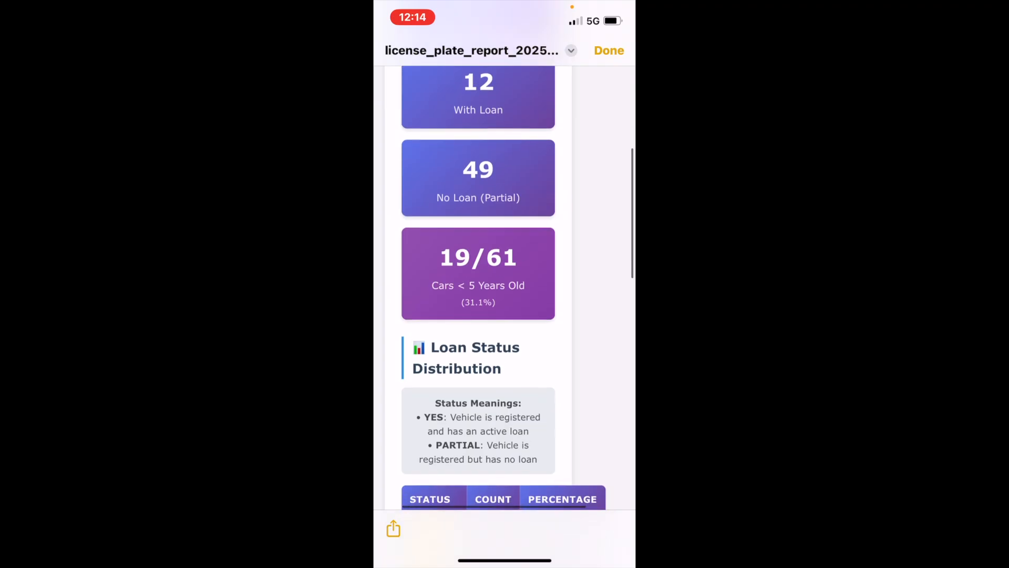
pyautogui.scroll(-5, 477, 316)
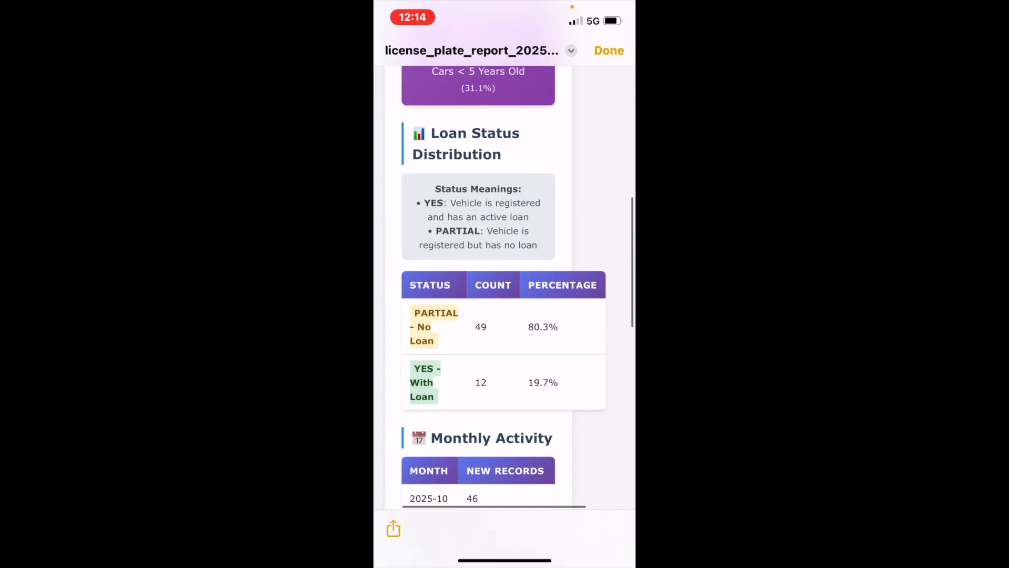
pyautogui.scroll(-3, 478, 316)
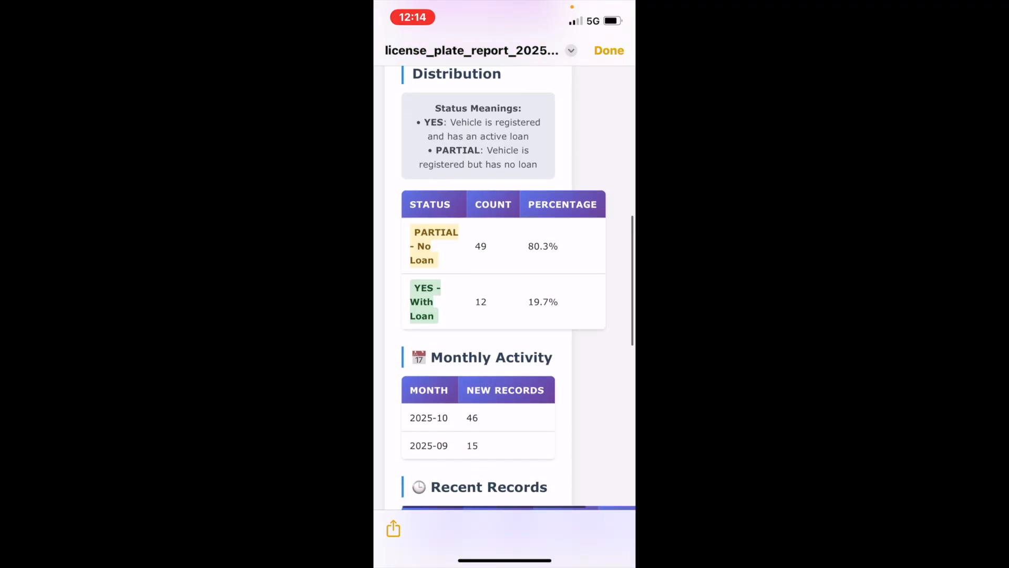
pyautogui.scroll(-4, 478, 315)
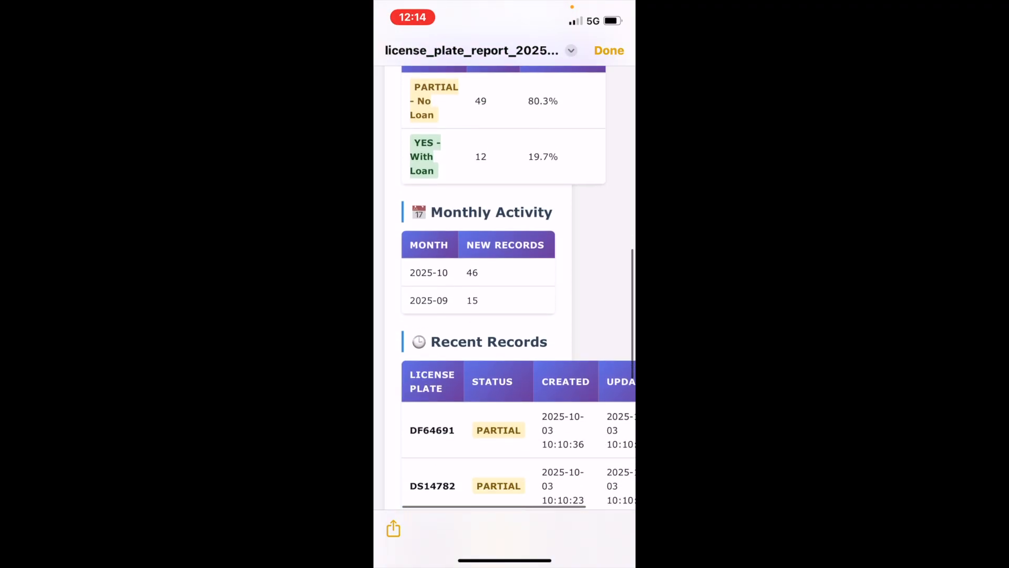
pyautogui.scroll(1, 478, 315)
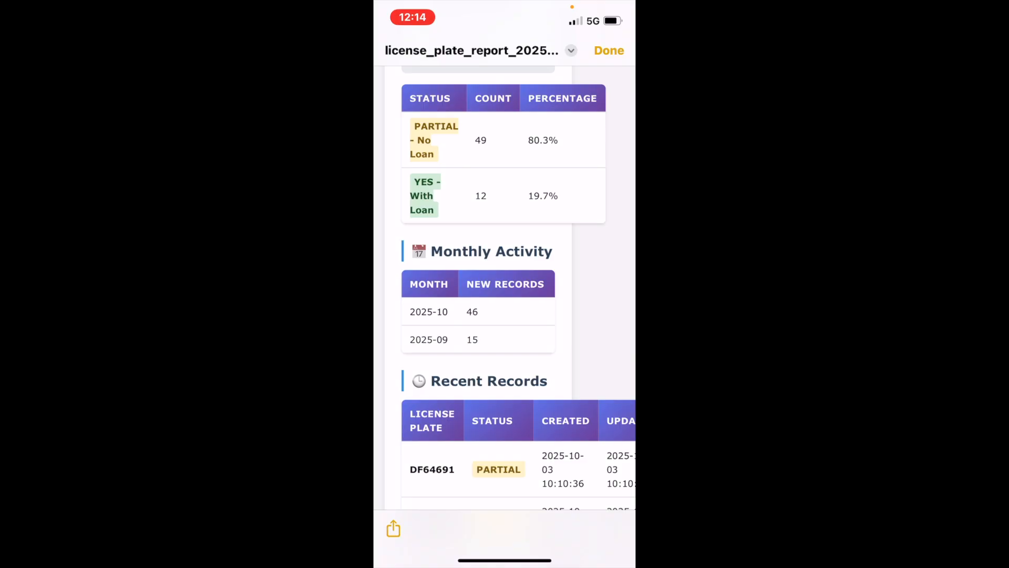
pyautogui.scroll(-5, 504, 315)
pyautogui.scroll(-5, 505, 315)
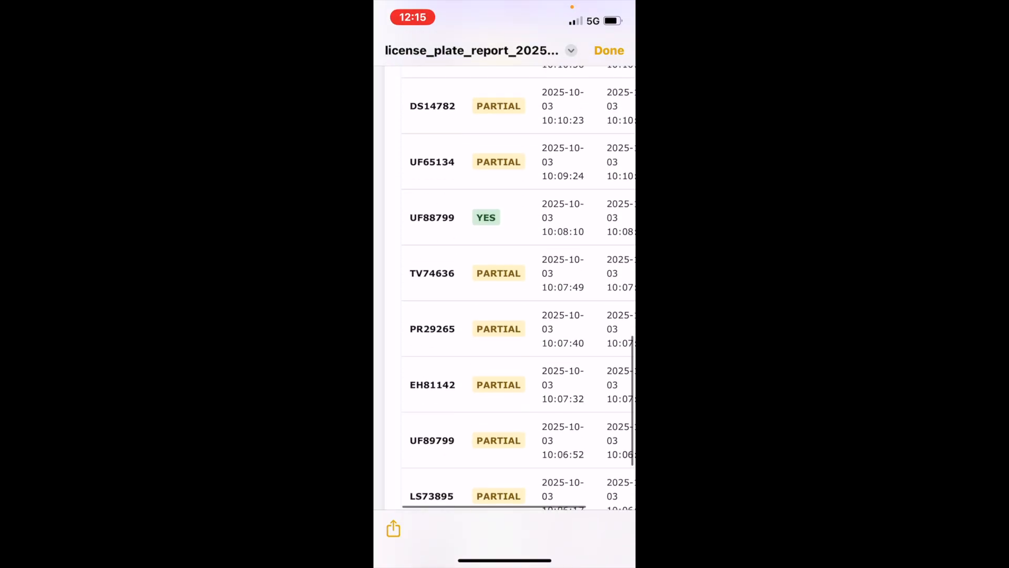
pyautogui.scroll(10, 504, 316)
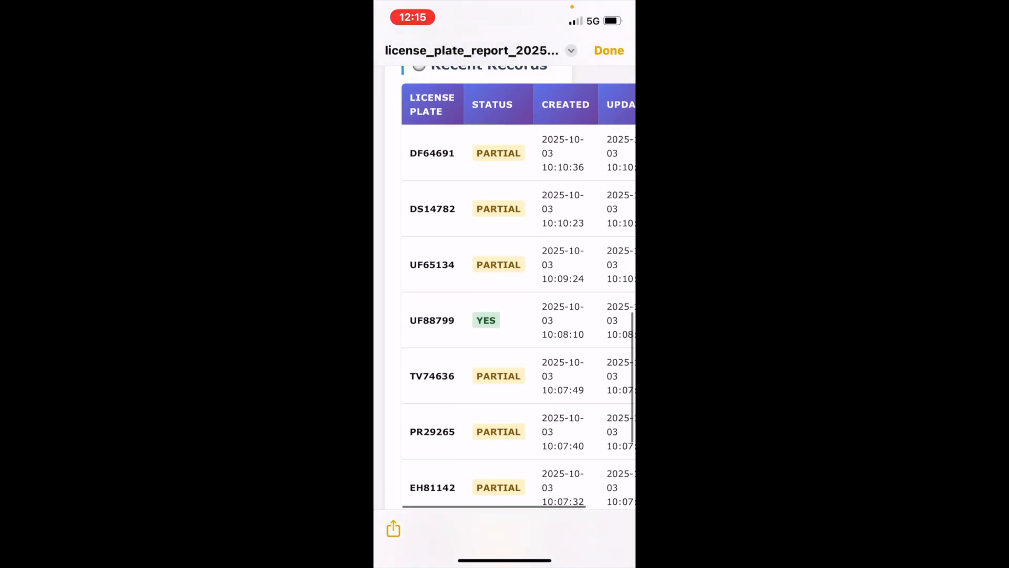
pyautogui.scroll(5, 505, 315)
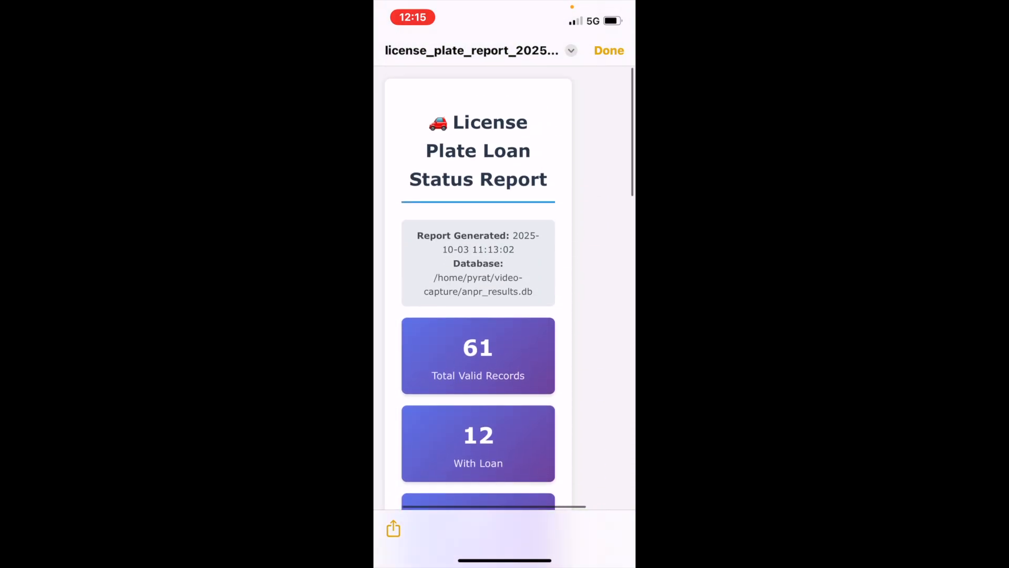